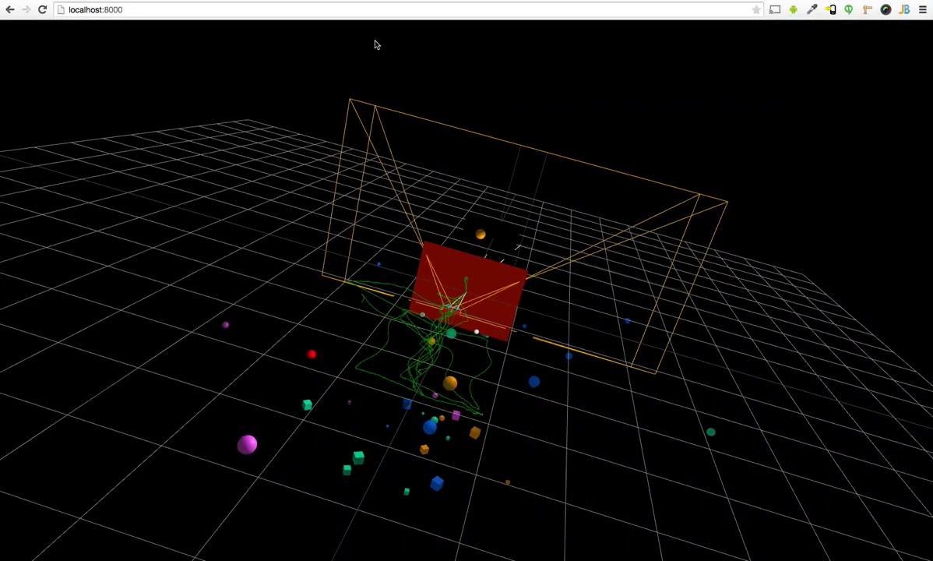
Reload the localhost:8000 tracking scene and orbit around the red screen plane and frame.
{"action": "key", "text": "ctrl+r"}
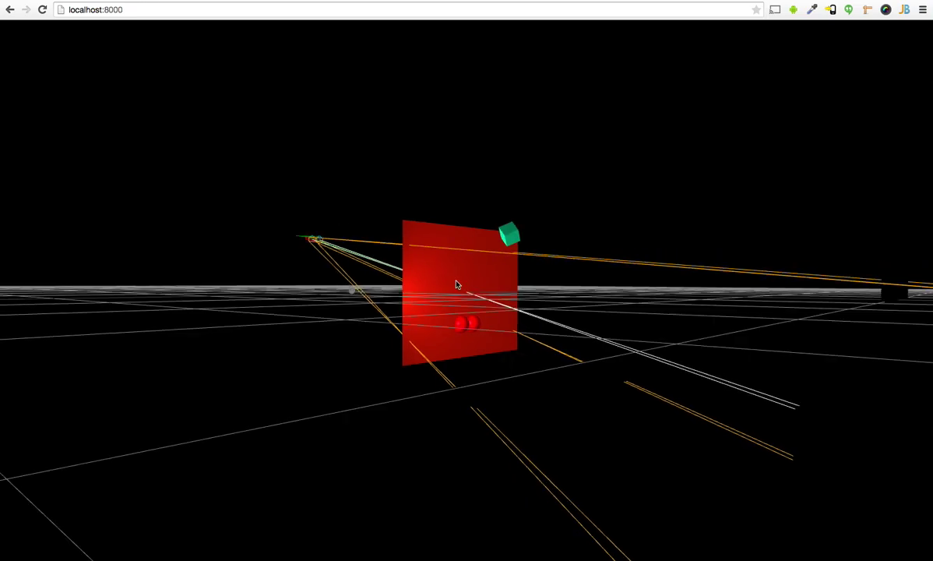
{"action": "mouse_move", "coordinate": [458, 160]}
{"action": "left_mouse_down"}
{"action": "mouse_move", "coordinate": [501, 395]}
{"action": "mouse_move", "coordinate": [535, 336]}
{"action": "mouse_move", "coordinate": [667, 377]}
{"action": "left_mouse_up"}
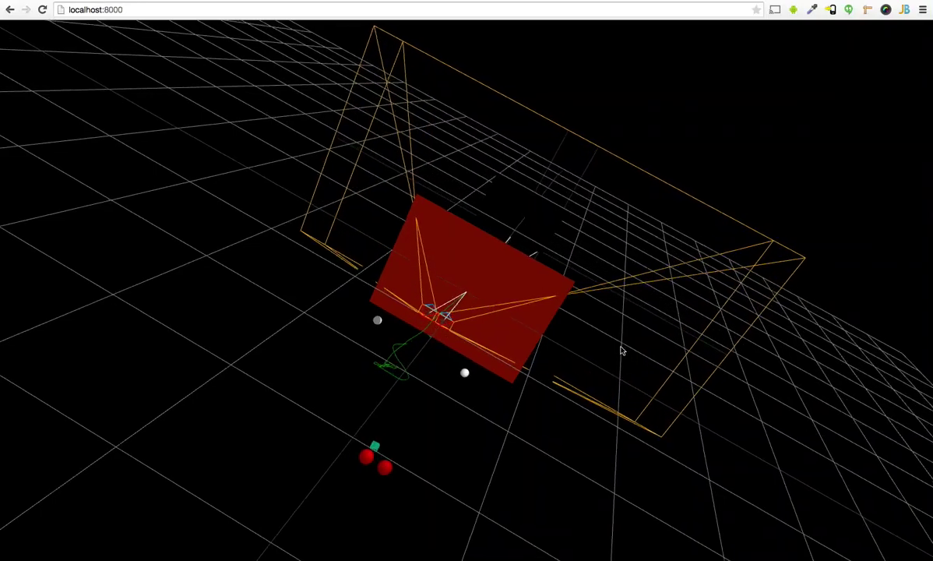
Orbit down to a low angle so the green trail appears beside the red panel.
{"action": "left_click_drag", "start_coordinate": [667, 377], "coordinate": [562, 390]}
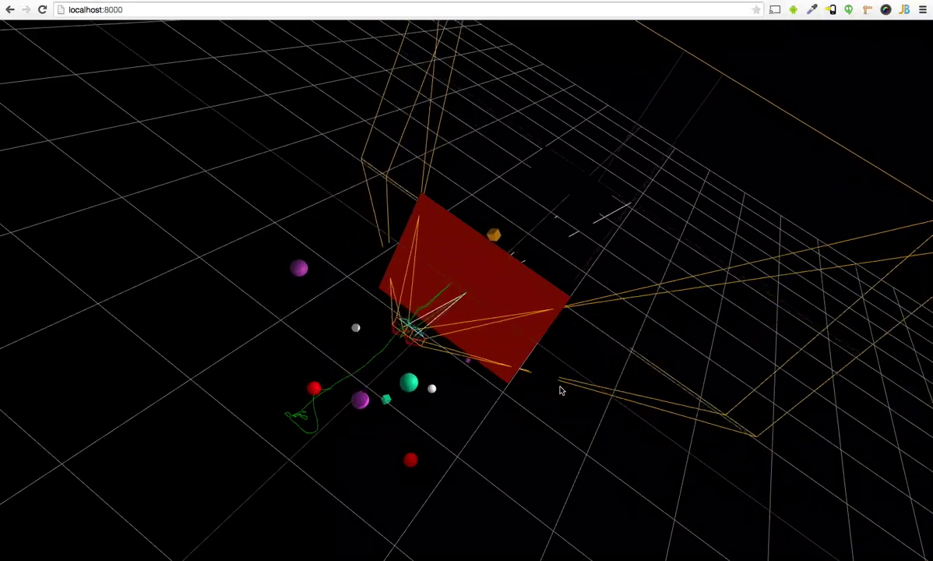
{"action": "mouse_move", "coordinate": [557, 372]}
{"action": "left_mouse_down"}
{"action": "mouse_move", "coordinate": [455, 394]}
{"action": "mouse_move", "coordinate": [414, 300]}
{"action": "mouse_move", "coordinate": [537, 335]}
{"action": "mouse_move", "coordinate": [415, 284]}
{"action": "left_mouse_up"}
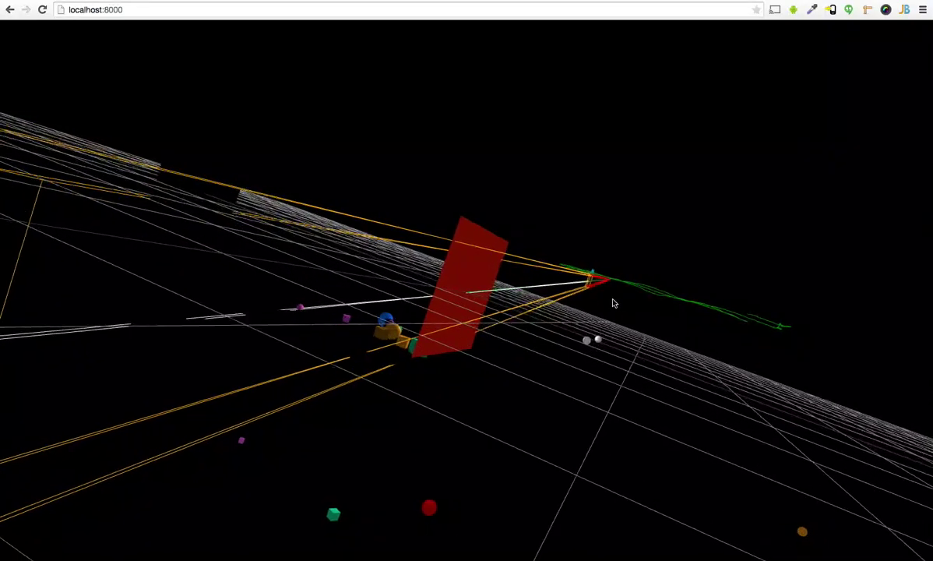
{"action": "left_click_drag", "start_coordinate": [671, 311], "coordinate": [546, 293]}
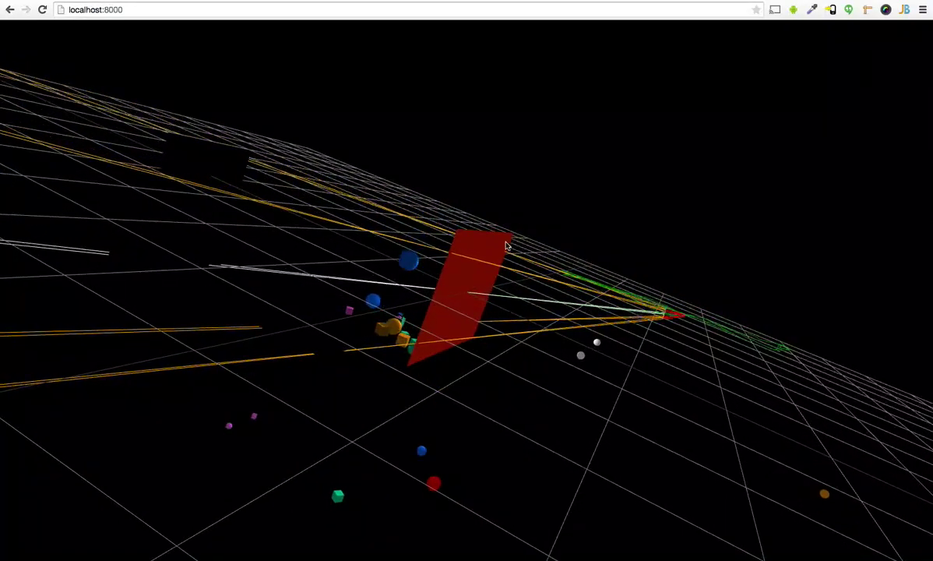
{"action": "left_click_drag", "start_coordinate": [506, 246], "coordinate": [501, 233]}
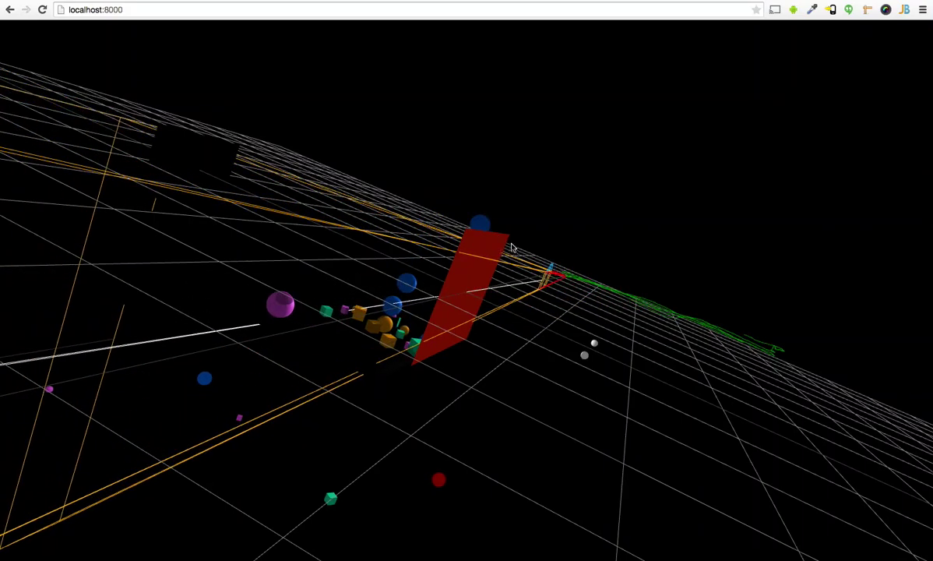
{"action": "left_click_drag", "start_coordinate": [494, 236], "coordinate": [520, 244]}
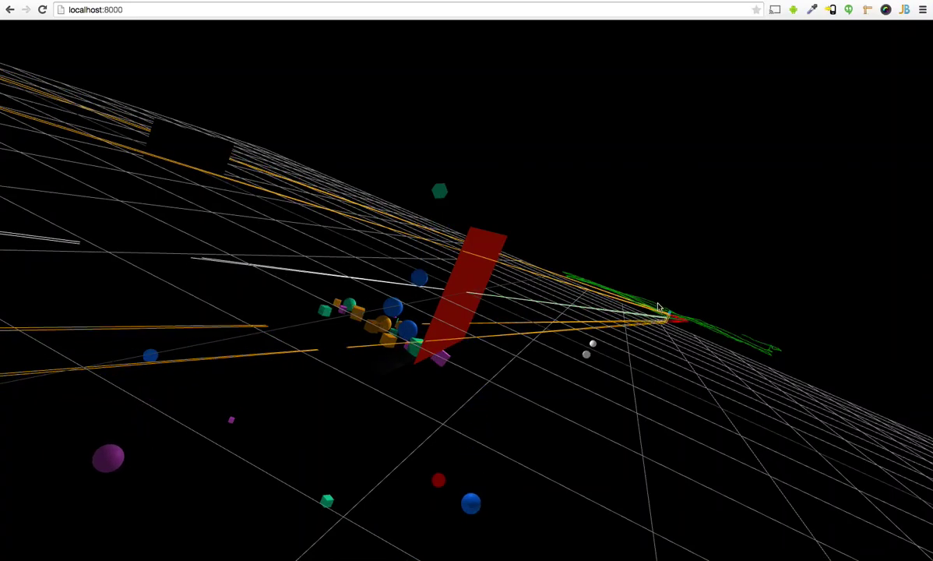
{"action": "left_click_drag", "start_coordinate": [657, 306], "coordinate": [617, 299]}
{"action": "mouse_move", "coordinate": [628, 336]}
{"action": "left_mouse_down"}
{"action": "mouse_move", "coordinate": [678, 322]}
{"action": "mouse_move", "coordinate": [644, 368]}
{"action": "mouse_move", "coordinate": [561, 381]}
{"action": "mouse_move", "coordinate": [531, 402]}
{"action": "mouse_move", "coordinate": [710, 372]}
{"action": "mouse_move", "coordinate": [701, 366]}
{"action": "left_mouse_up"}
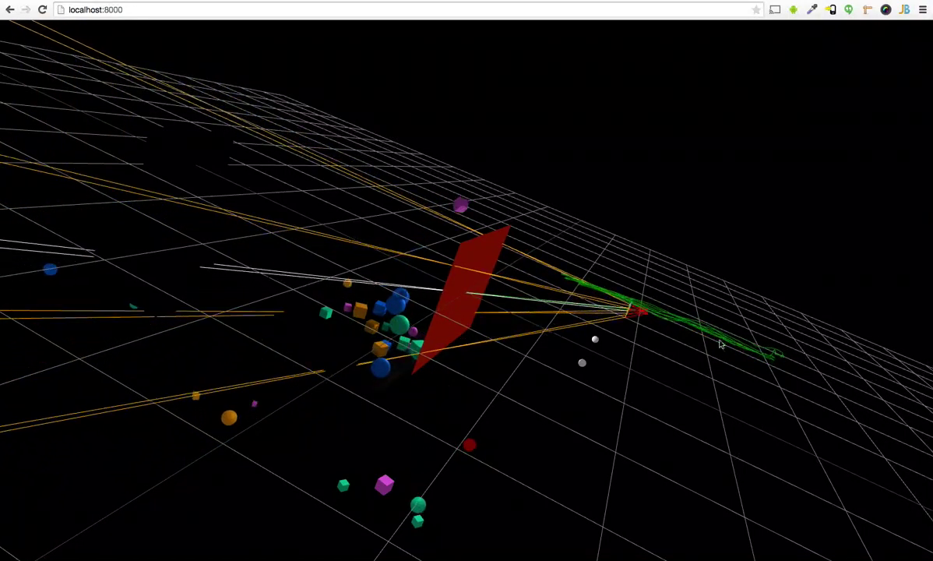
Orbit until the grid is nearly edge-on and the green path runs level beside the red plane.
{"action": "left_click_drag", "start_coordinate": [721, 342], "coordinate": [737, 311]}
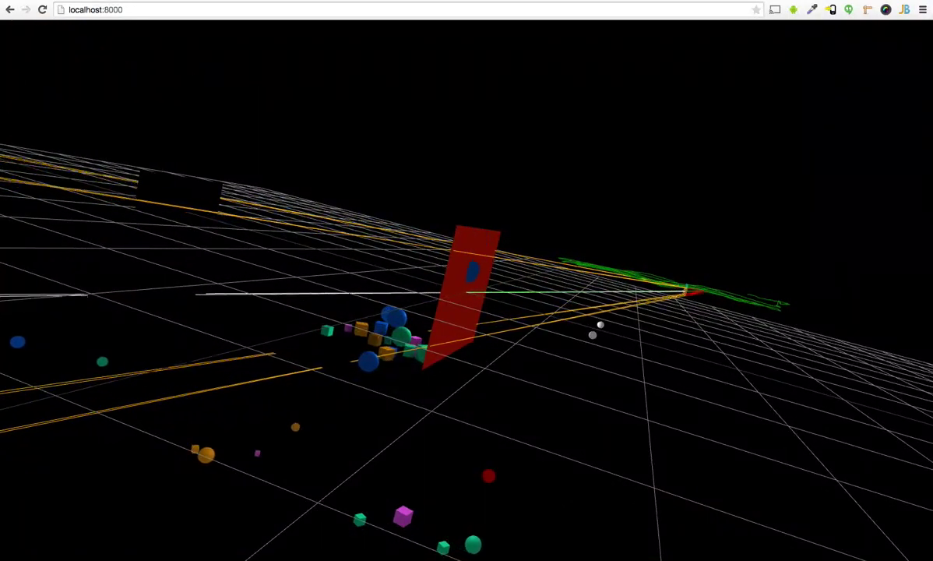
{"action": "left_click_drag", "start_coordinate": [736, 306], "coordinate": [731, 295]}
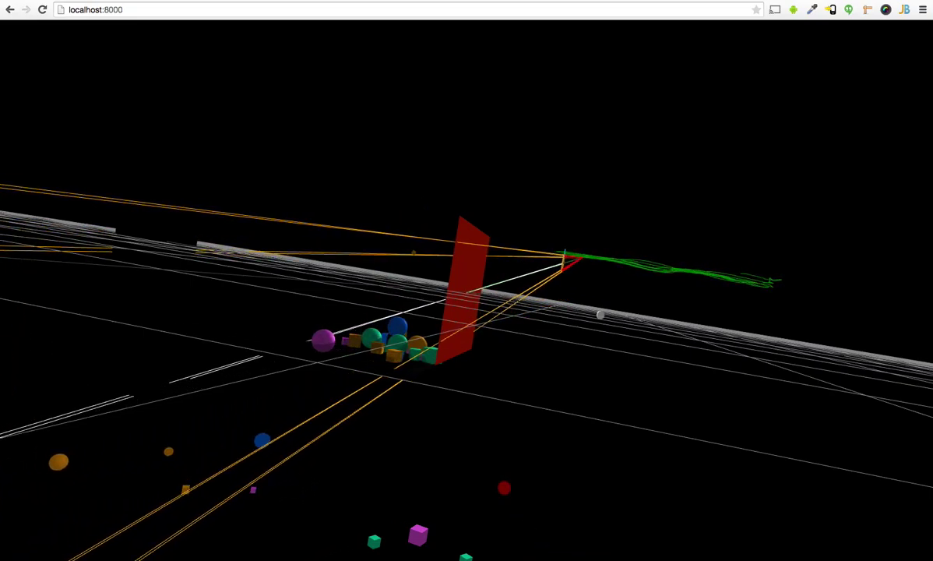
{"action": "mouse_move", "coordinate": [599, 316]}
{"action": "left_mouse_down"}
{"action": "mouse_move", "coordinate": [428, 463]}
{"action": "mouse_move", "coordinate": [429, 375]}
{"action": "mouse_move", "coordinate": [449, 254]}
{"action": "left_mouse_up"}
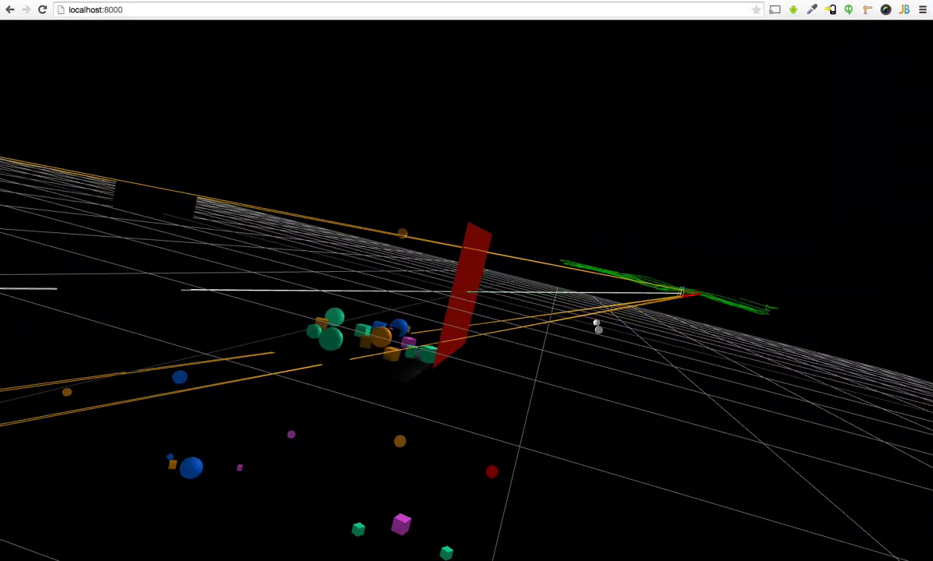
{"action": "left_click_drag", "start_coordinate": [449, 254], "coordinate": [583, 257]}
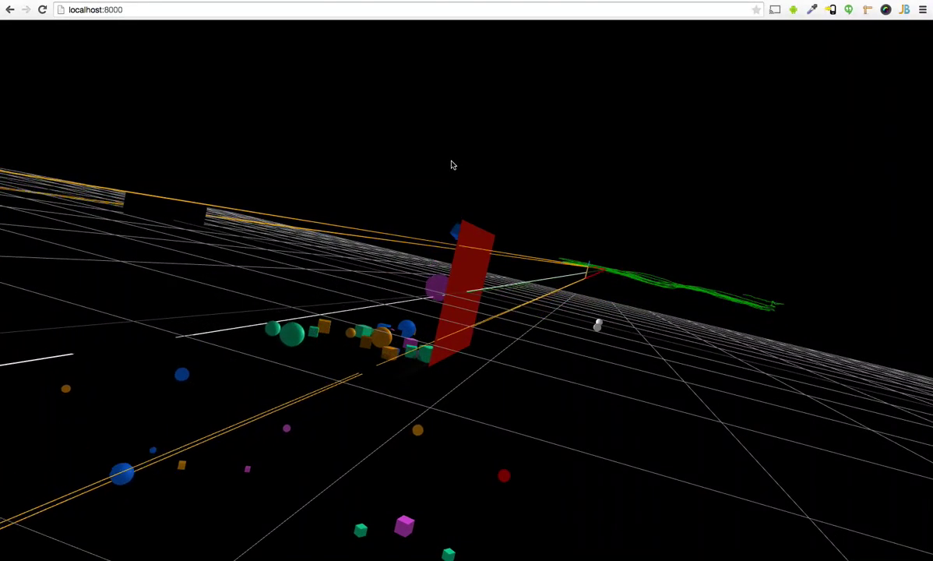